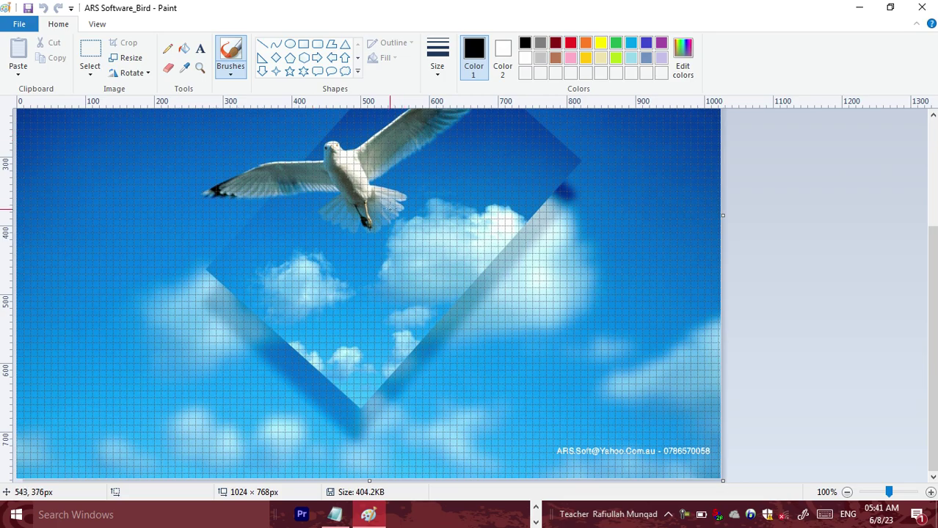
Step: Start saving a copy of the bird picture under a new name, with the Desktop as destination
drag(936, 245, 935, 196)
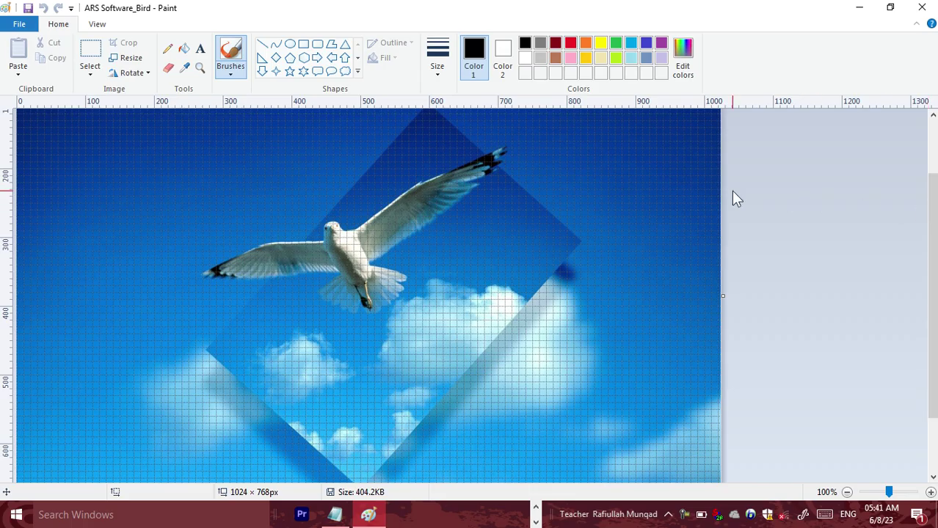
click(22, 24)
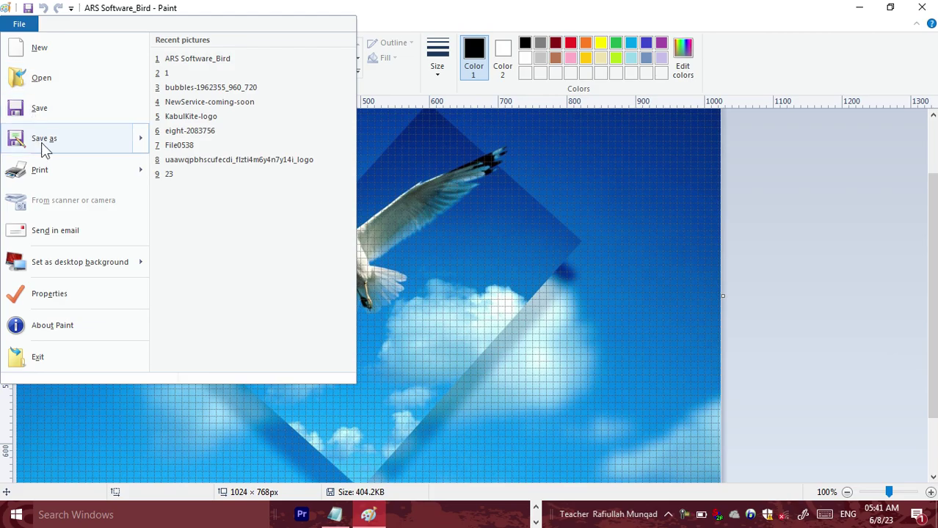
mouse_move(41, 142)
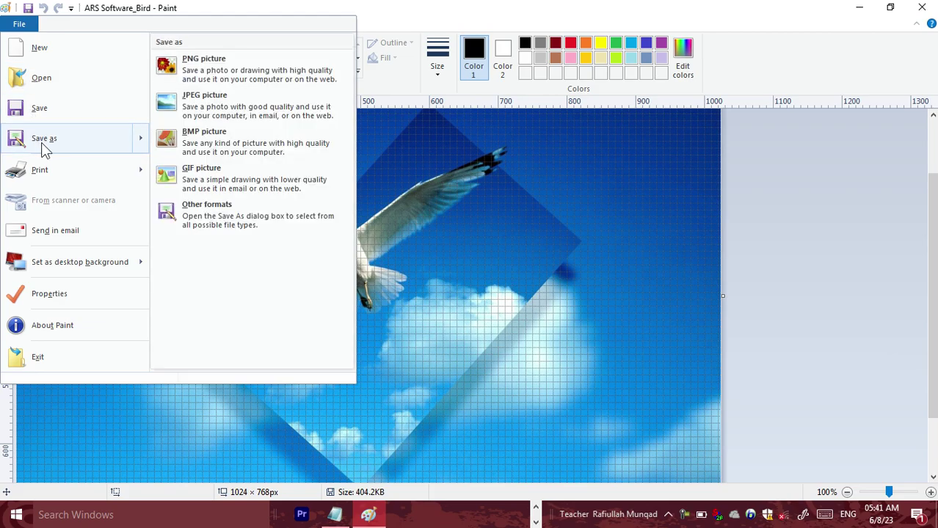
click(41, 142)
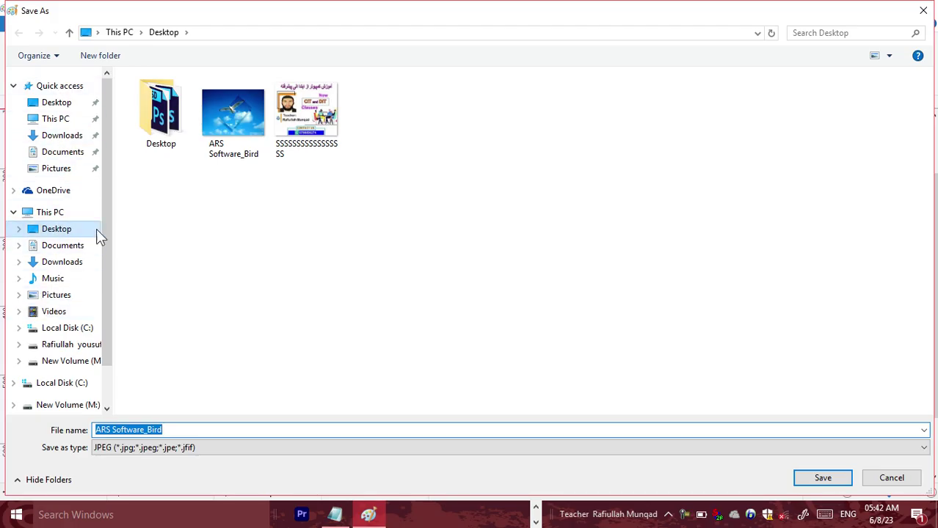
click(58, 230)
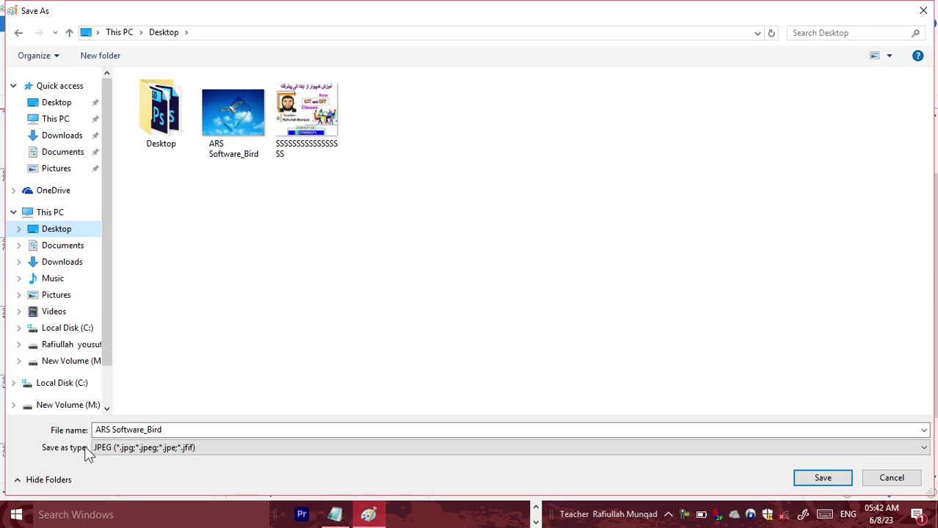
Step: Save the copy as a 24-bit Bitmap, using a first name followed by the .ico extension as the file name
click(181, 431)
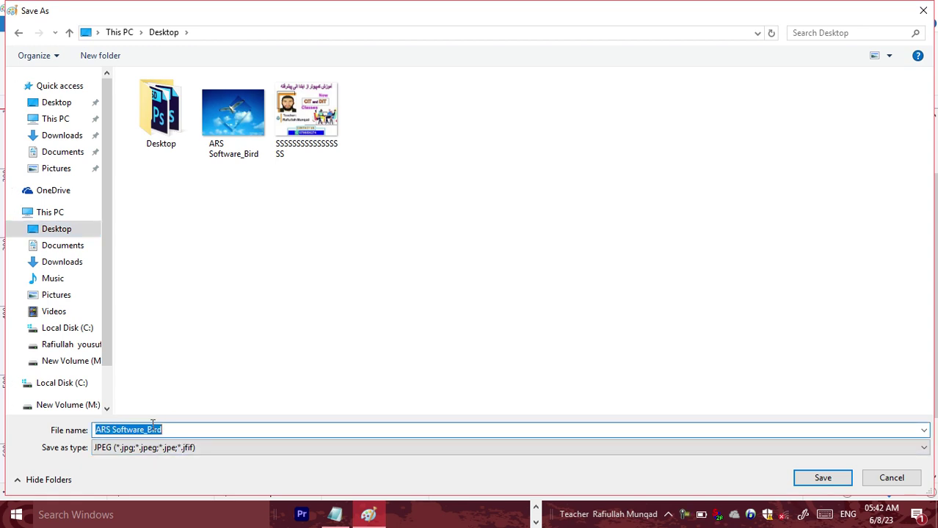
text(hamid)
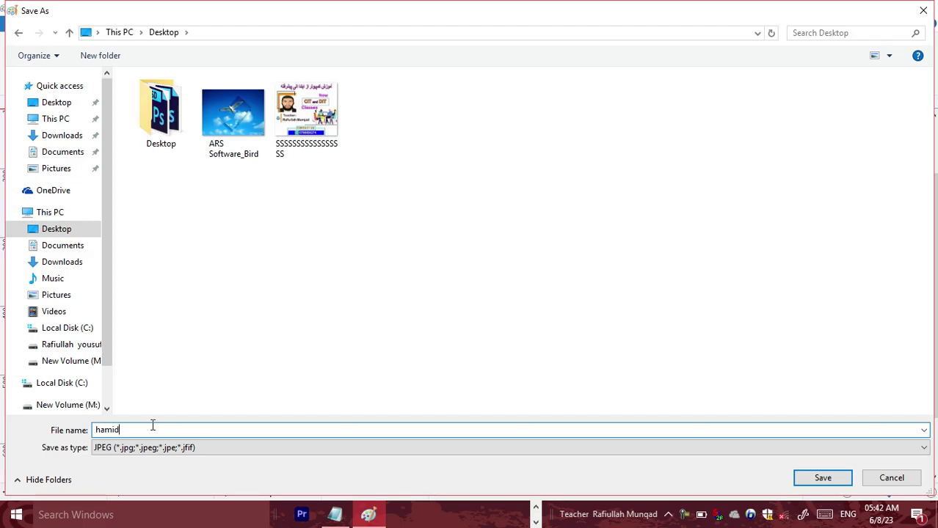
text(.ico)
drag(143, 430, 125, 430)
click(136, 451)
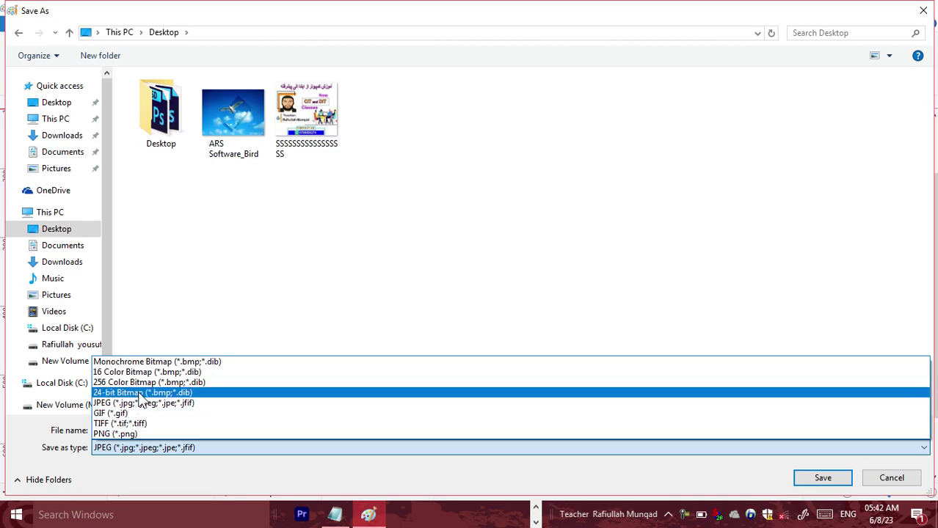
click(139, 393)
double_click(128, 431)
click(129, 433)
click(129, 432)
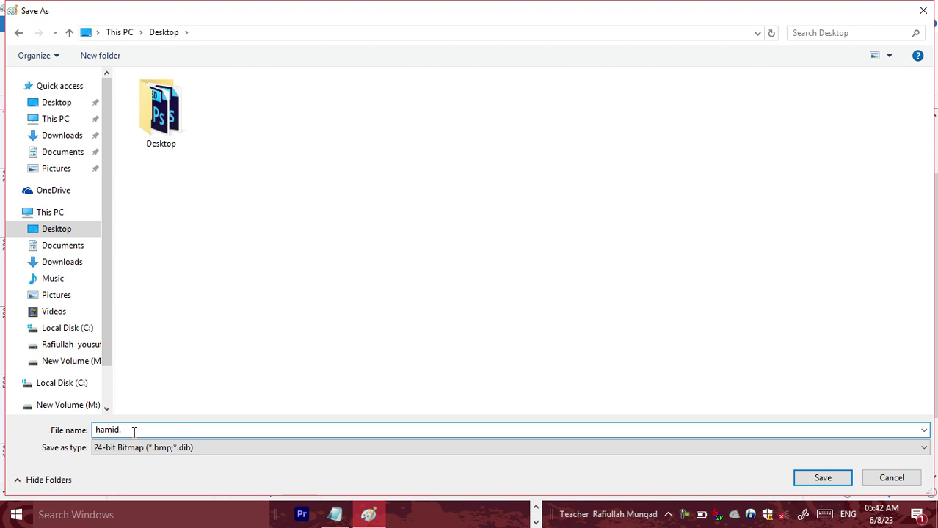
text(.ico)
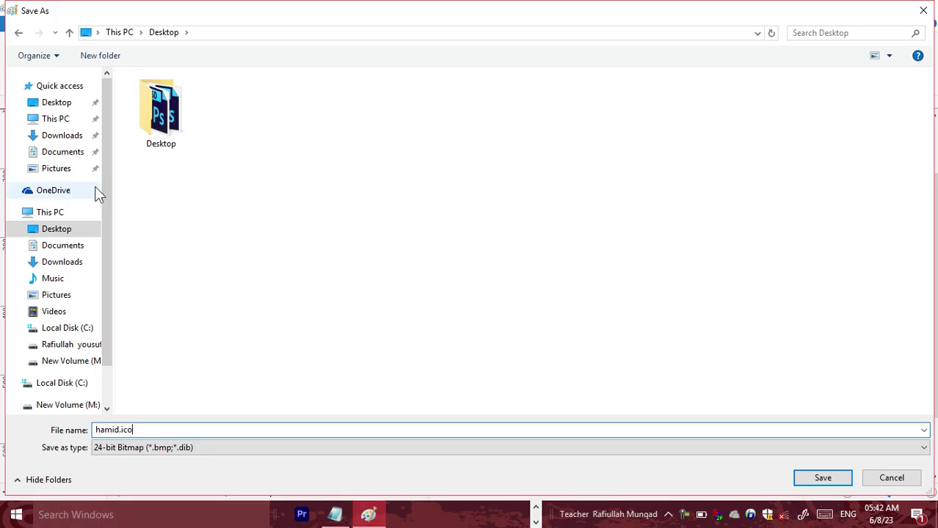
click(822, 478)
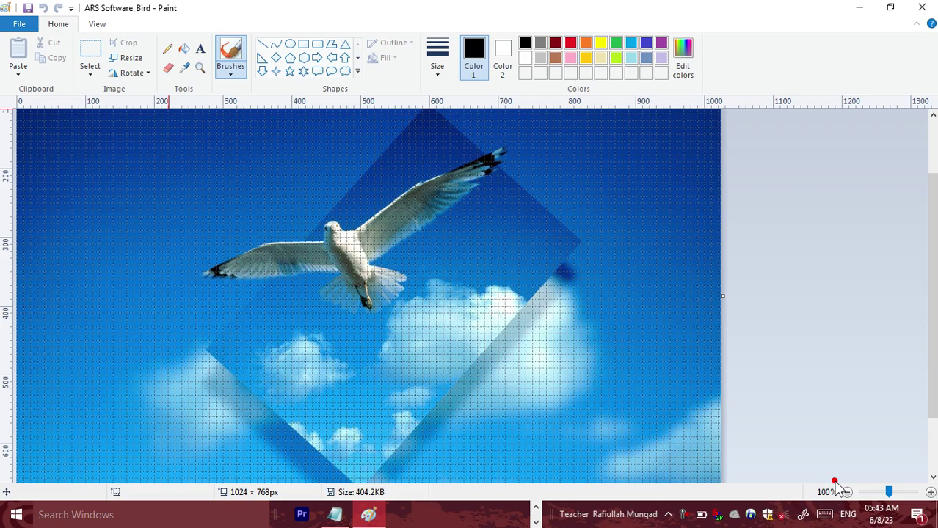
Step: Close the picture and delete the original ARS Software_Bird file from the desktop
click(922, 8)
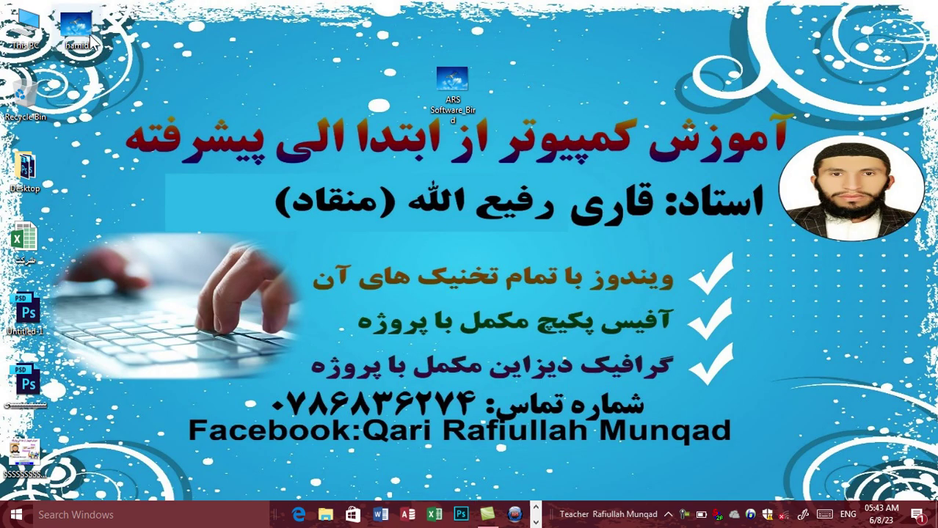
right_click(456, 95)
click(490, 452)
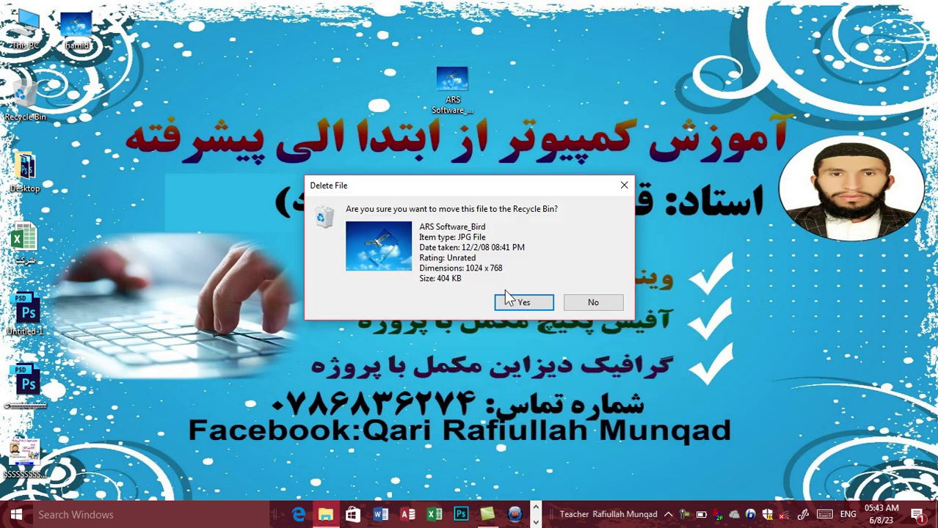
click(522, 303)
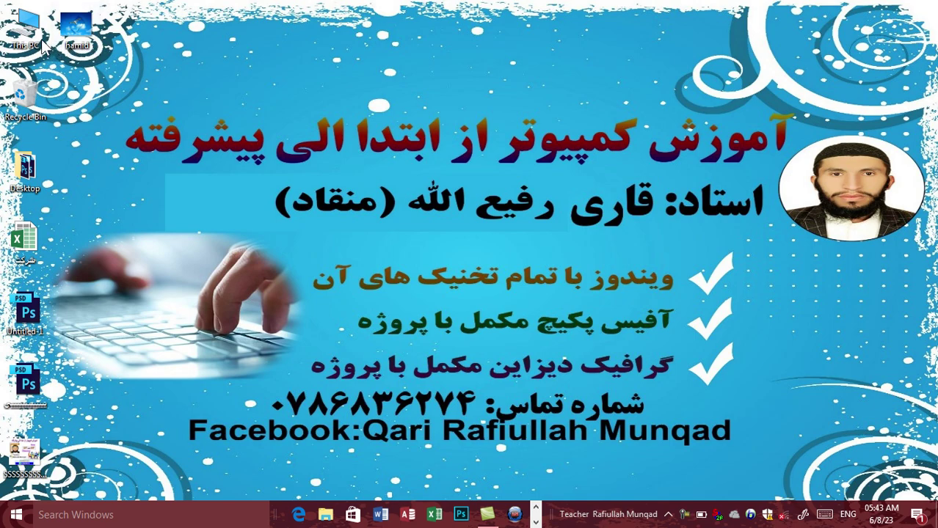
Step: Open the Desktop Icon Settings from the Themes page of the desktop personalization settings
right_click(364, 87)
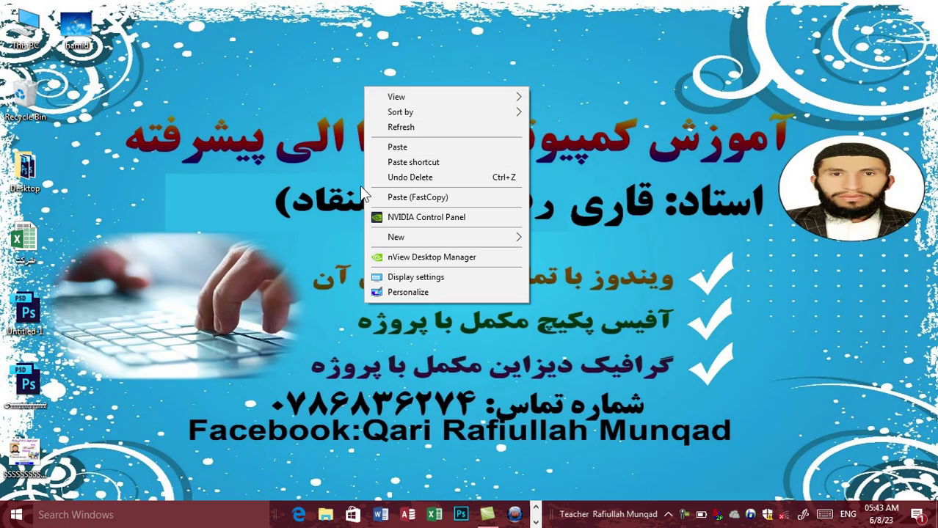
click(400, 296)
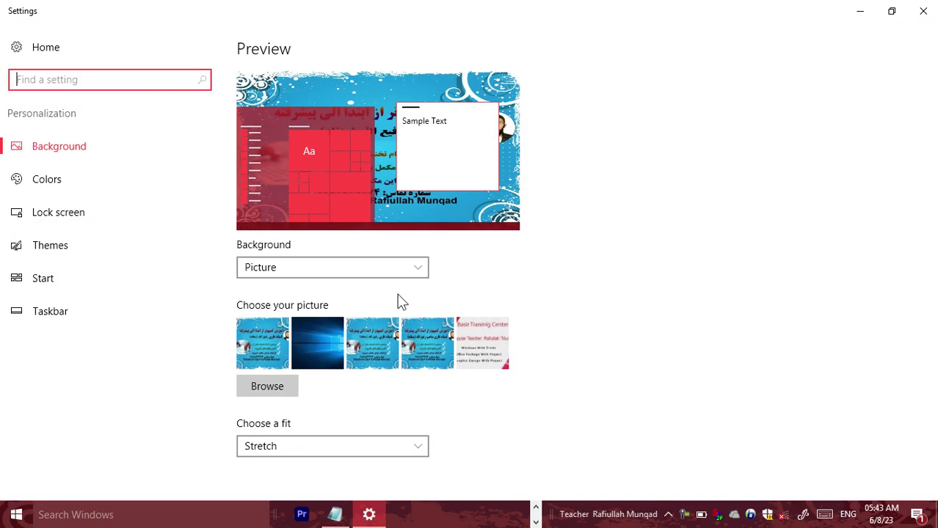
click(88, 236)
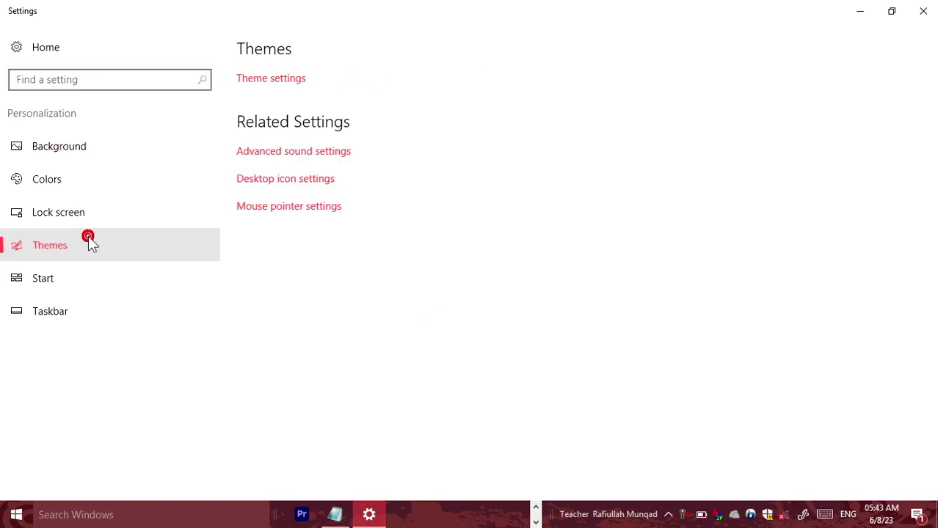
click(287, 184)
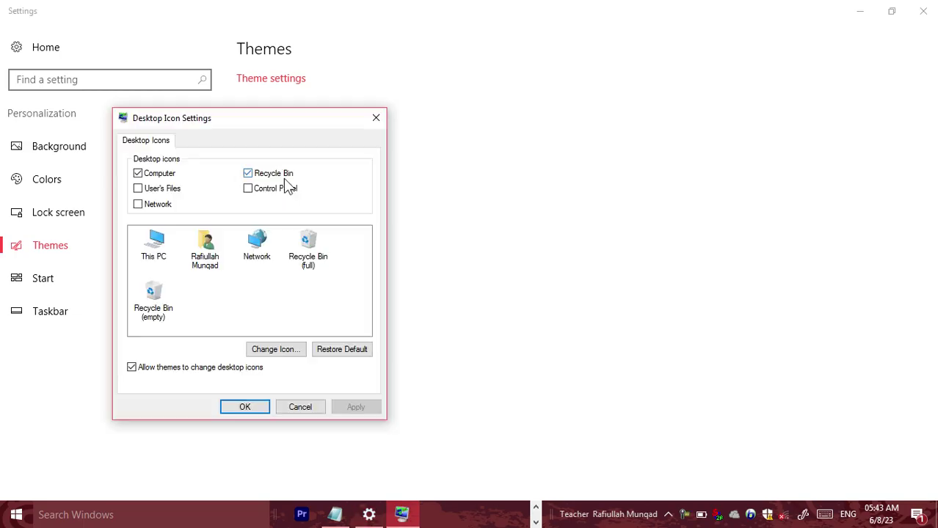
drag(206, 124, 441, 71)
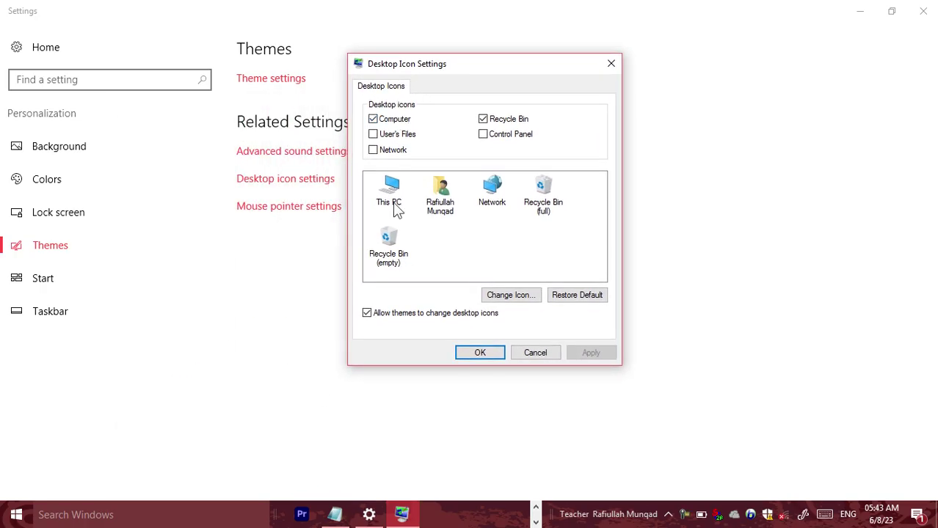
Step: Select the This PC desktop icon and open its Change Icon dialog
click(439, 208)
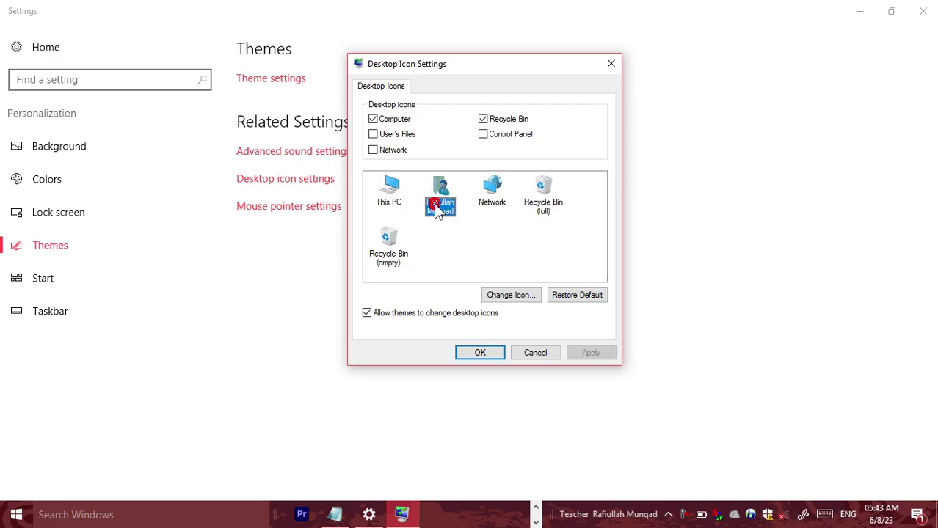
click(485, 204)
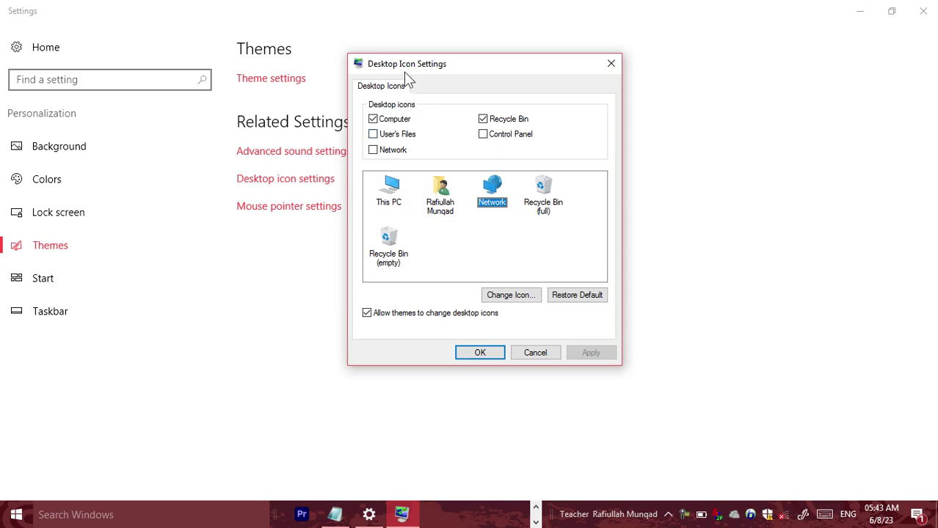
click(397, 197)
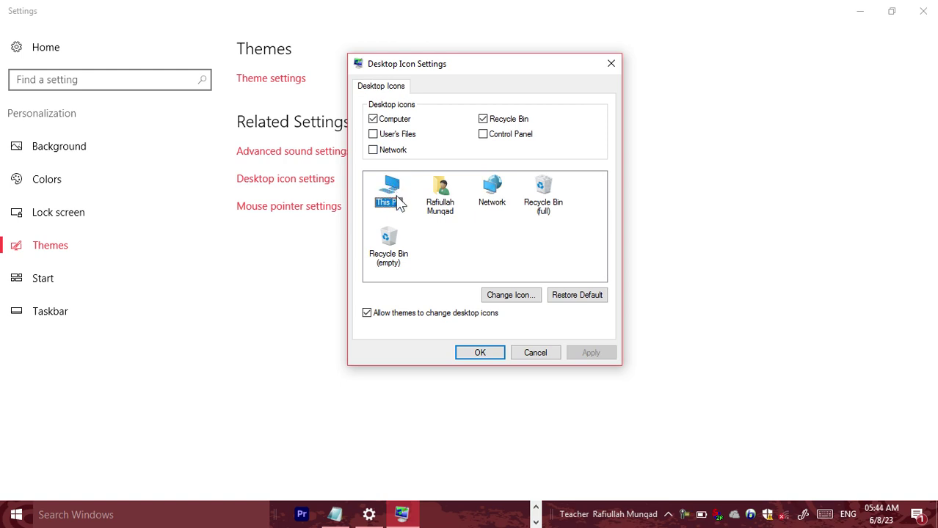
click(518, 298)
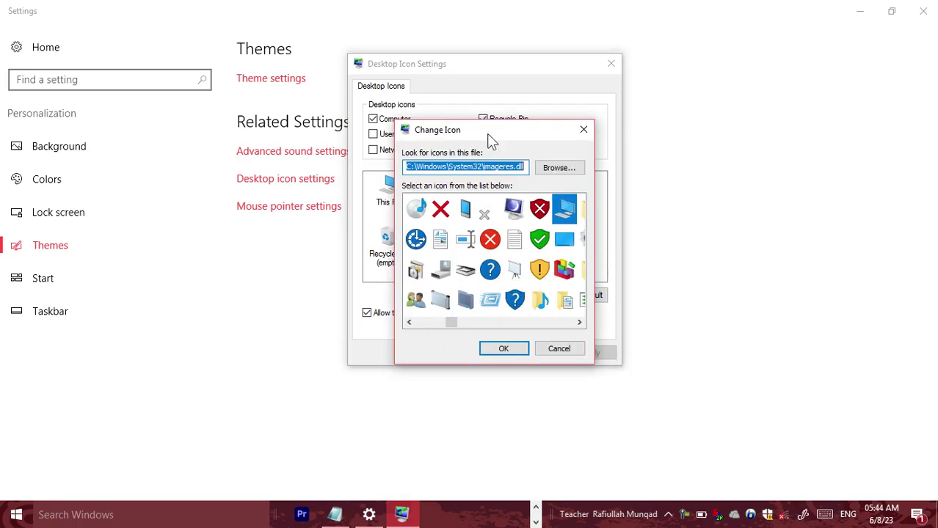
drag(487, 132, 459, 96)
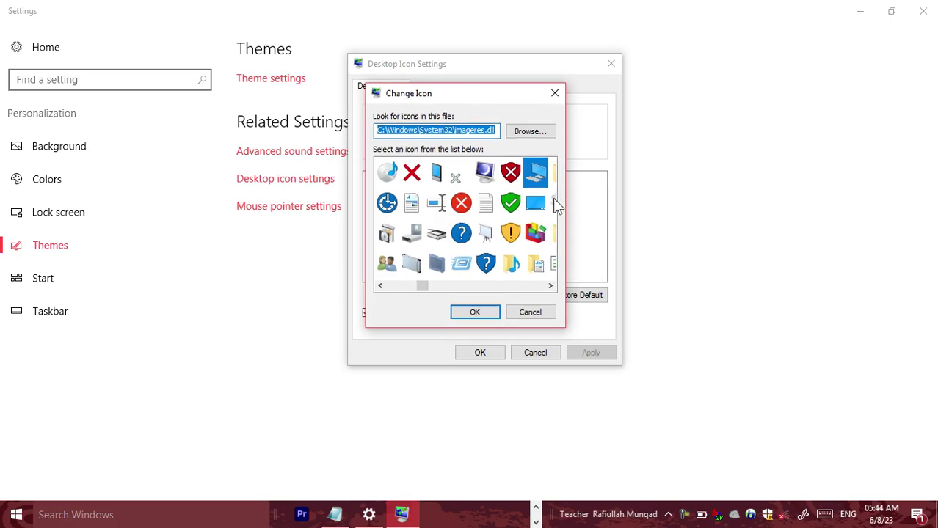
Step: Browse the built-in icons of imageres.dll as possible replacements for the This PC icon
click(485, 202)
click(460, 239)
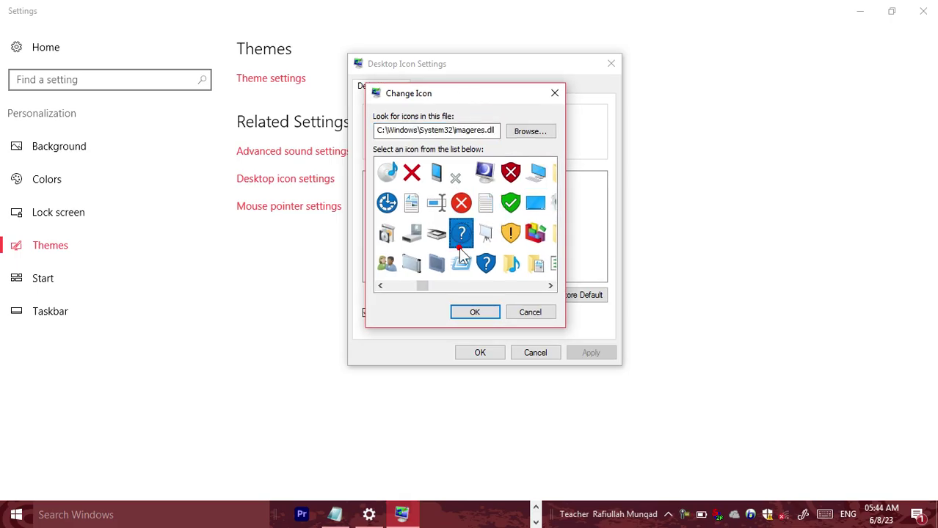
drag(424, 284, 384, 283)
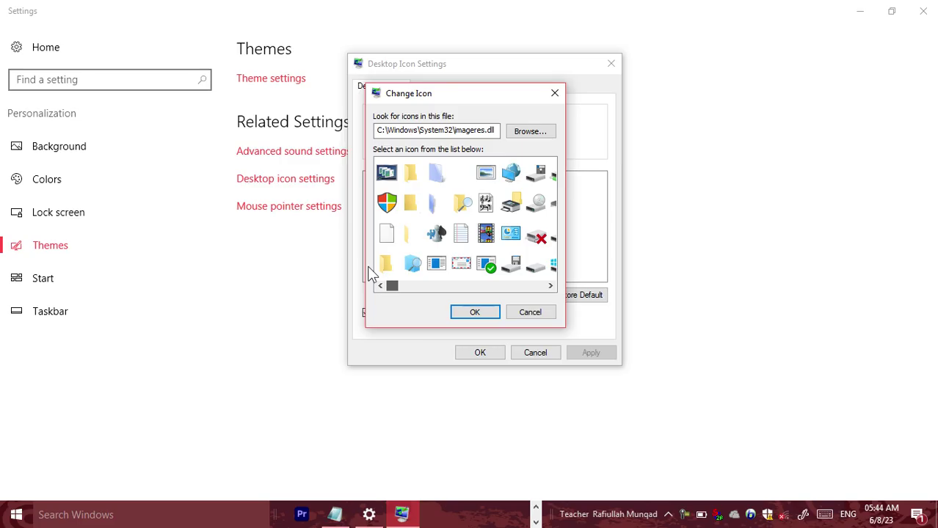
scroll(471, 188, down, 3)
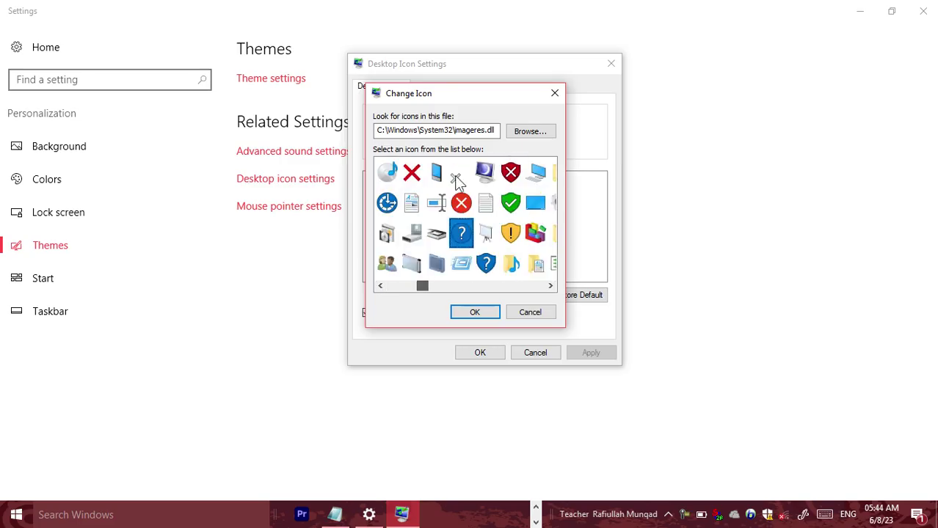
Step: Assign the custom .ico file saved on the Desktop as the icon for This PC
click(527, 135)
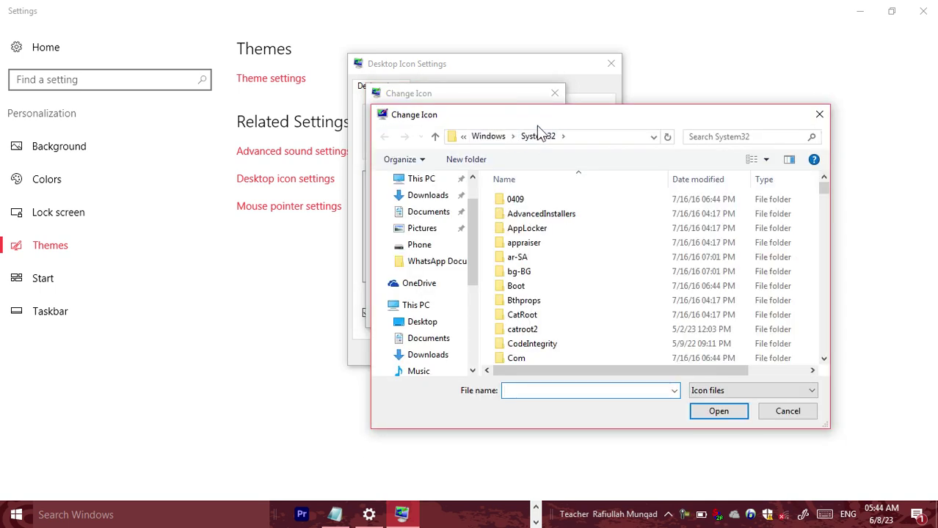
drag(493, 117, 410, 75)
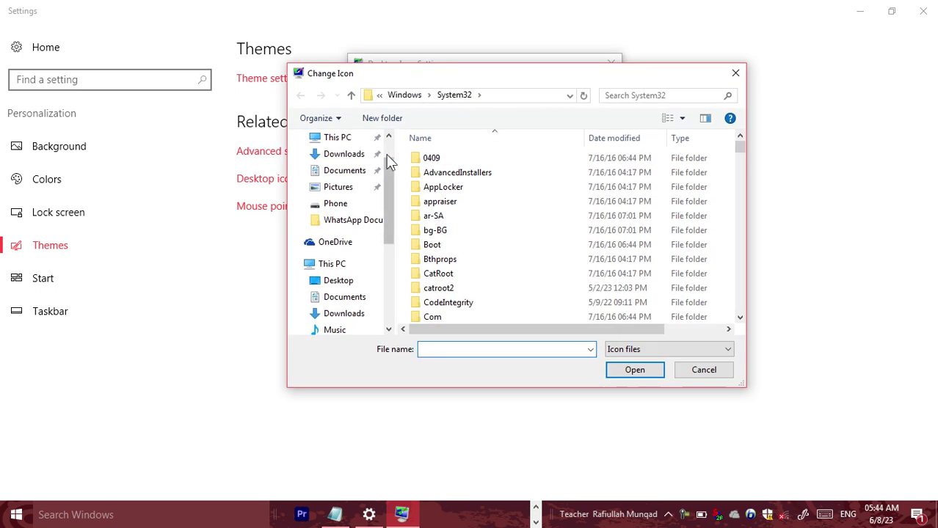
mouse_move(388, 177)
mouse_down()
mouse_move(384, 154)
mouse_move(384, 163)
mouse_up()
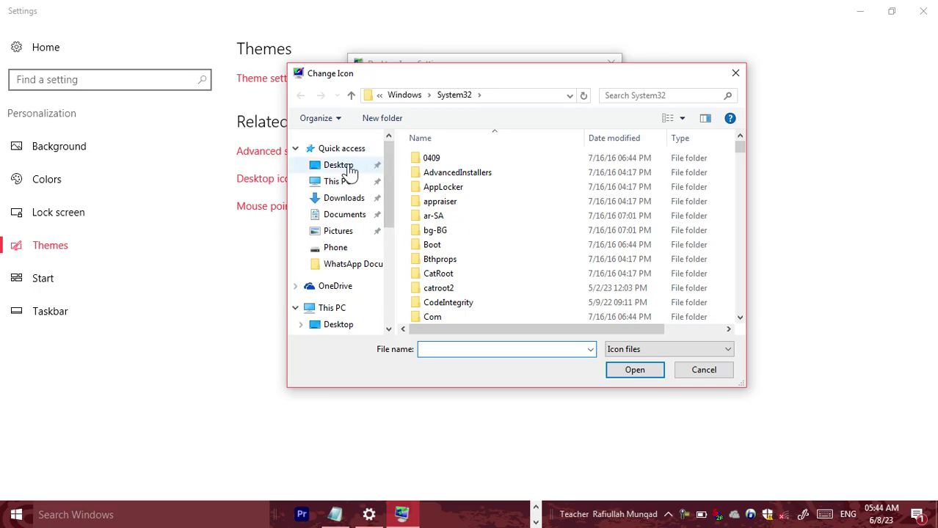
click(349, 170)
click(524, 192)
click(646, 373)
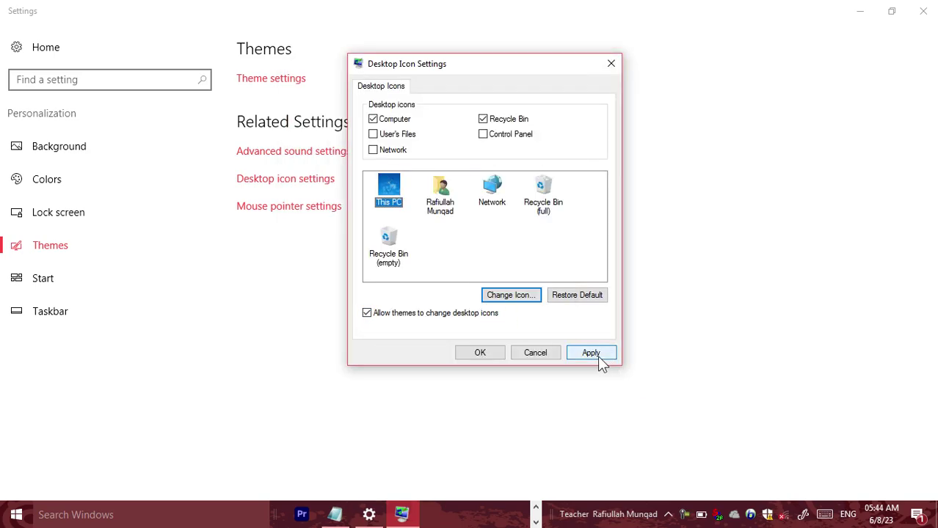
Step: Apply the desktop icon change, leave Settings and open This PC from the desktop
click(597, 356)
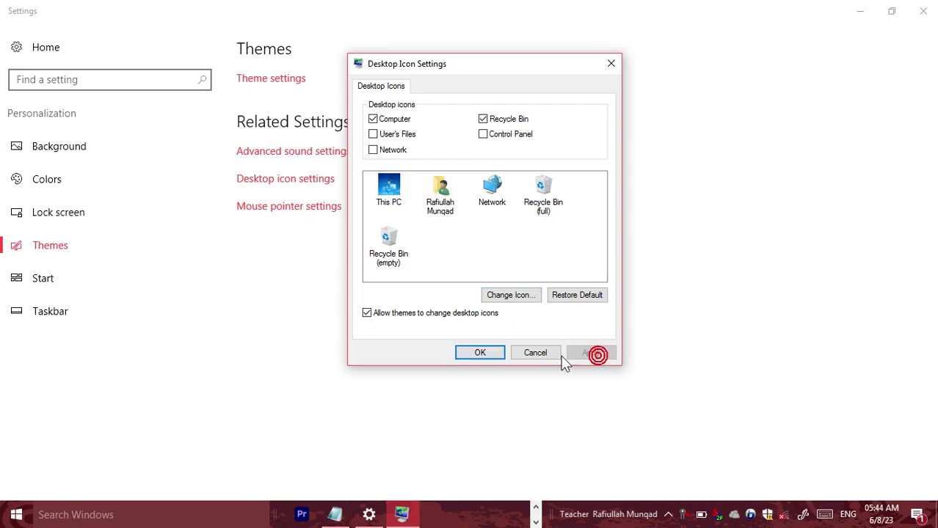
click(488, 356)
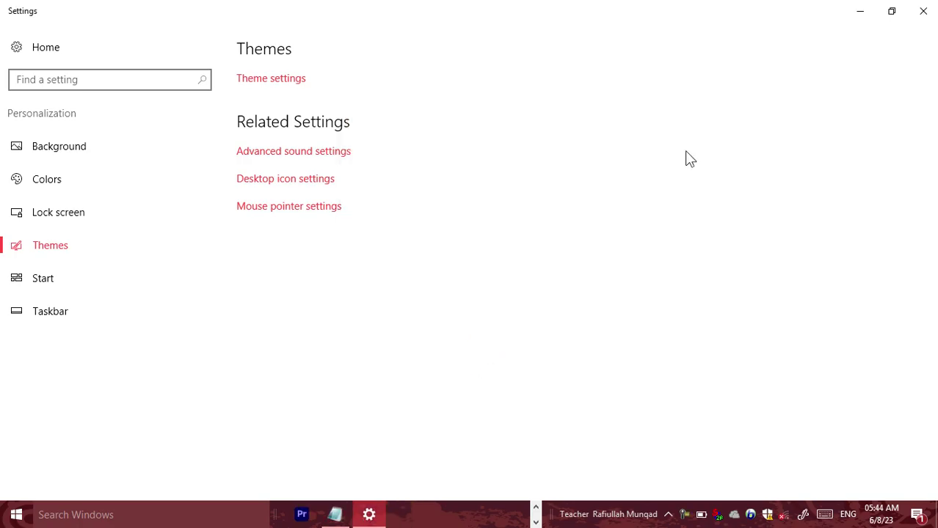
click(923, 13)
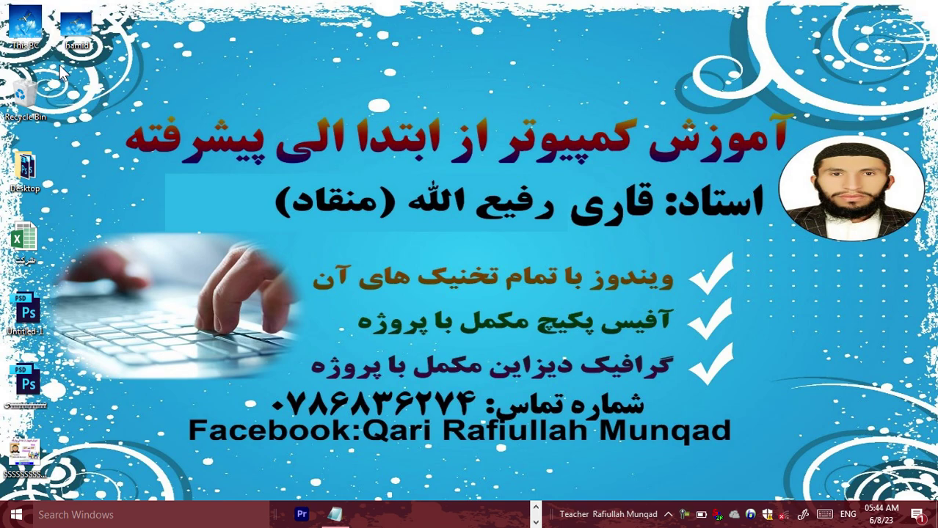
double_click(28, 23)
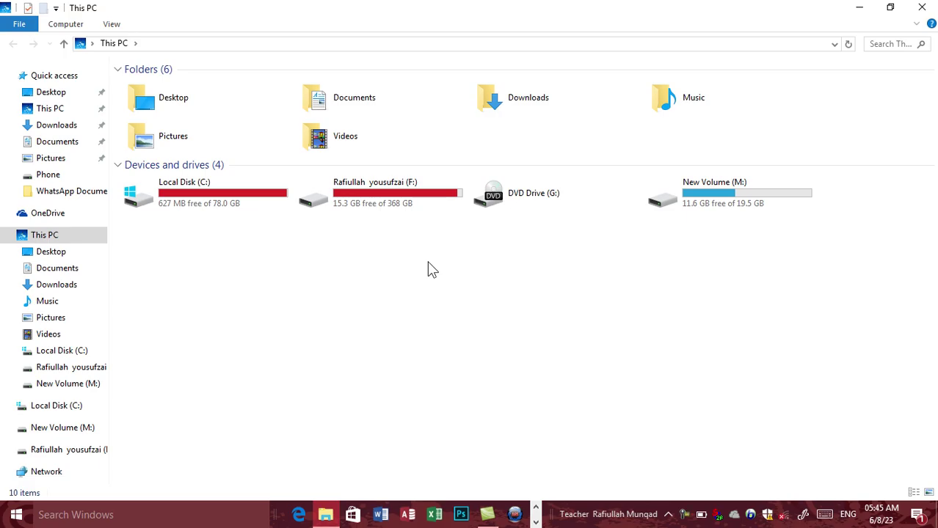
Step: Close the This PC window and open the Desktop Icon Settings from the desktop's personalization themes settings
click(922, 8)
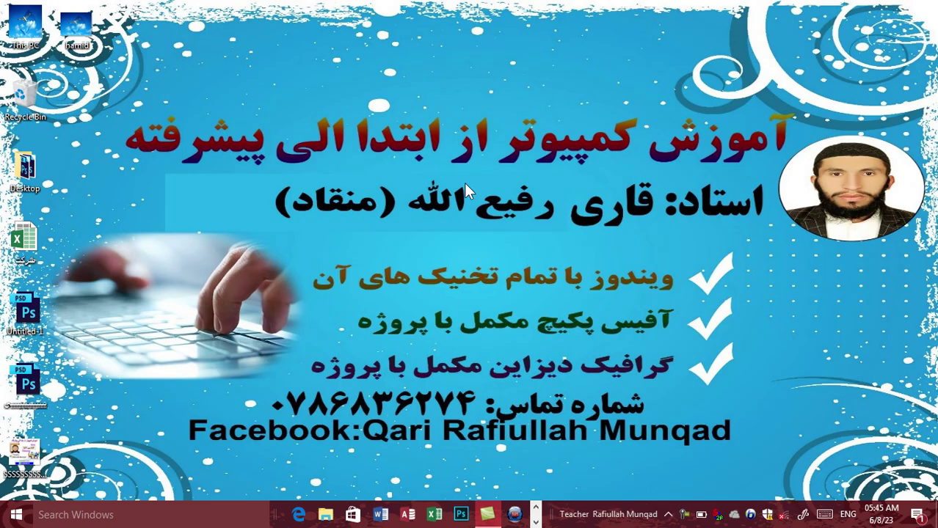
right_click(396, 130)
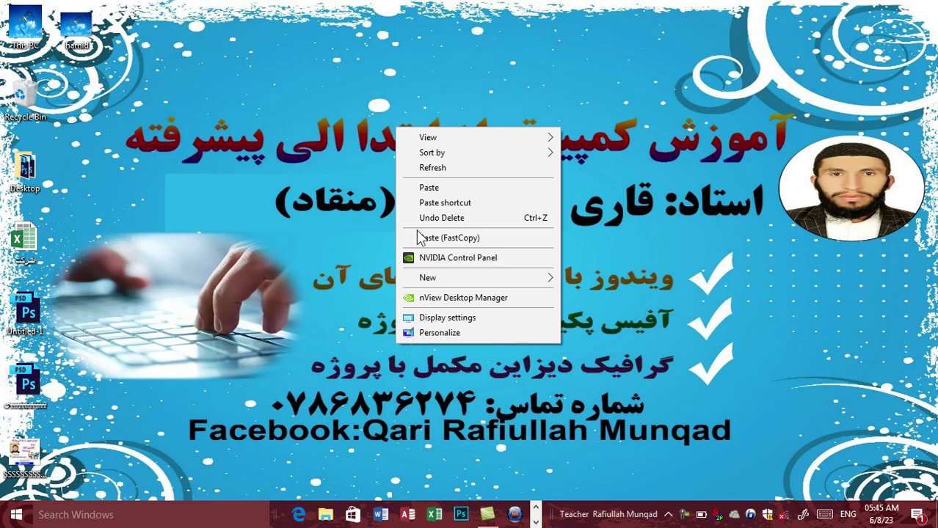
click(417, 336)
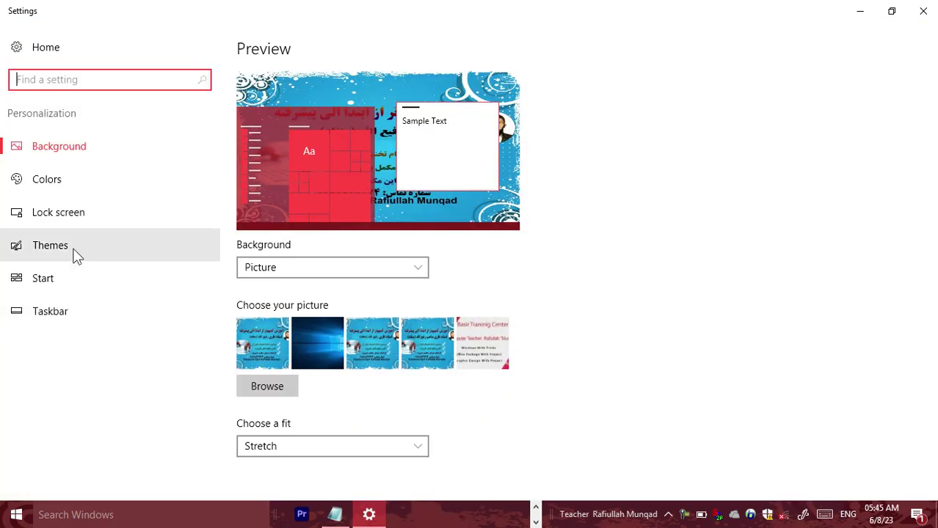
click(74, 250)
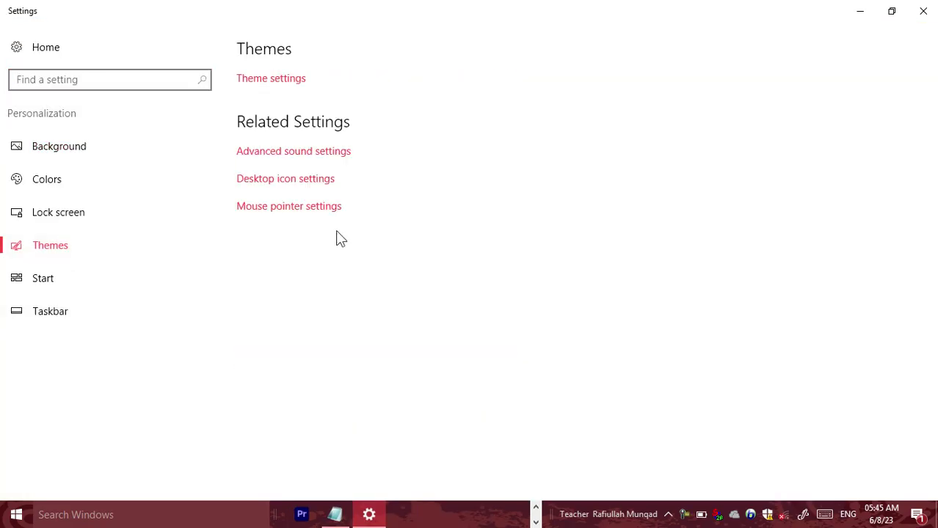
click(290, 182)
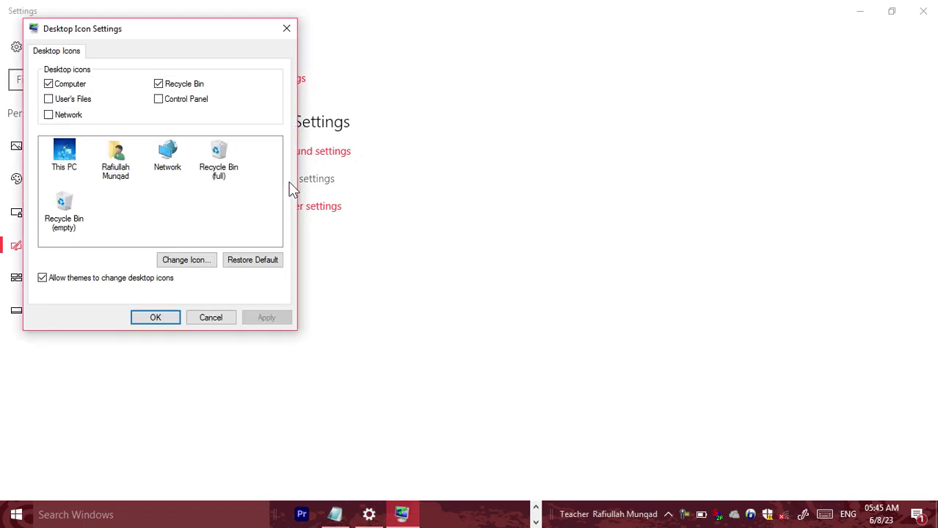
Step: Restore the default icon for This PC, apply the change and leave Settings
click(66, 158)
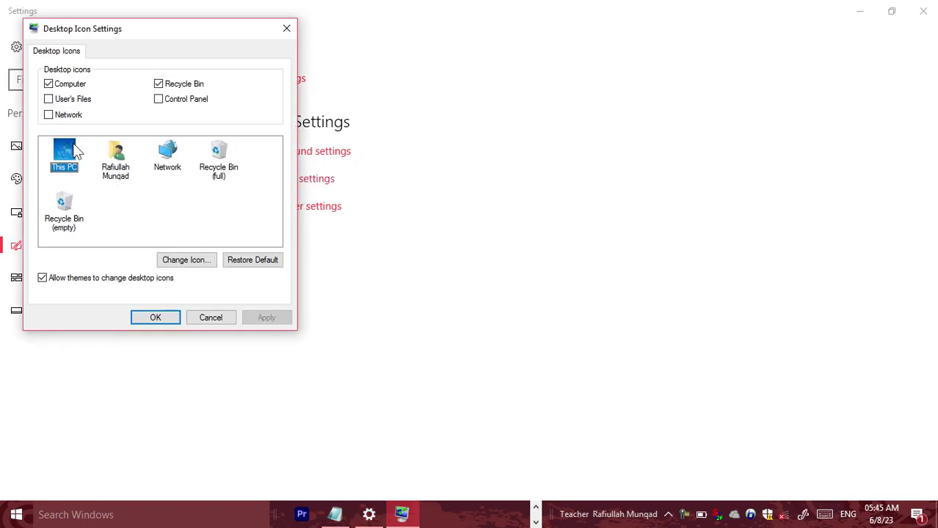
drag(107, 35, 408, 44)
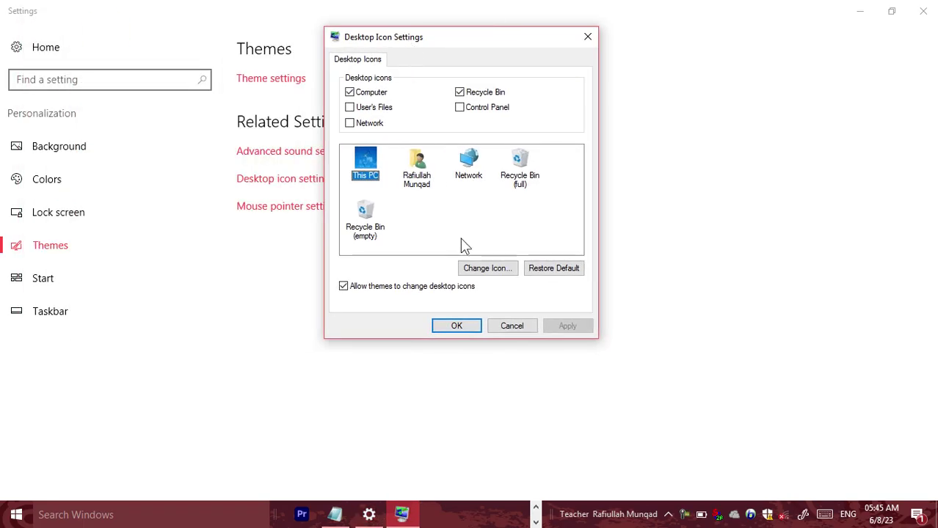
click(546, 270)
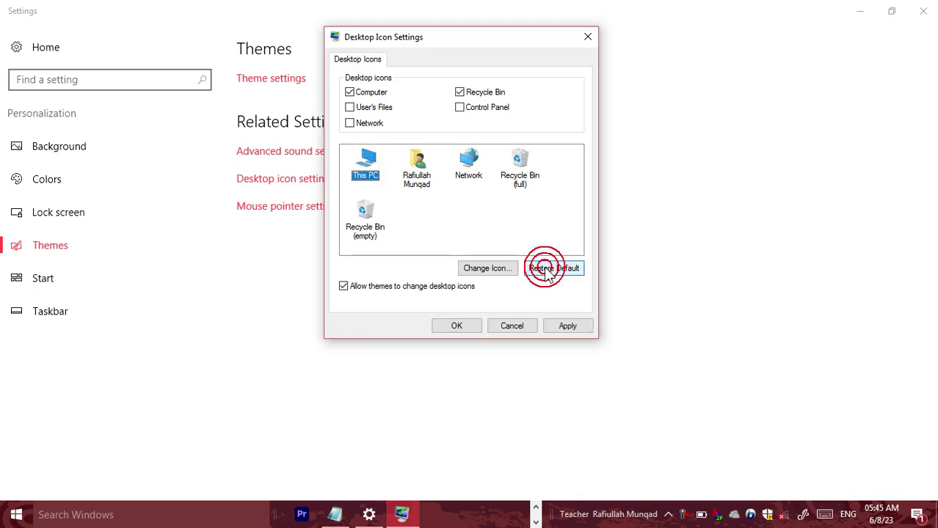
click(566, 328)
click(467, 325)
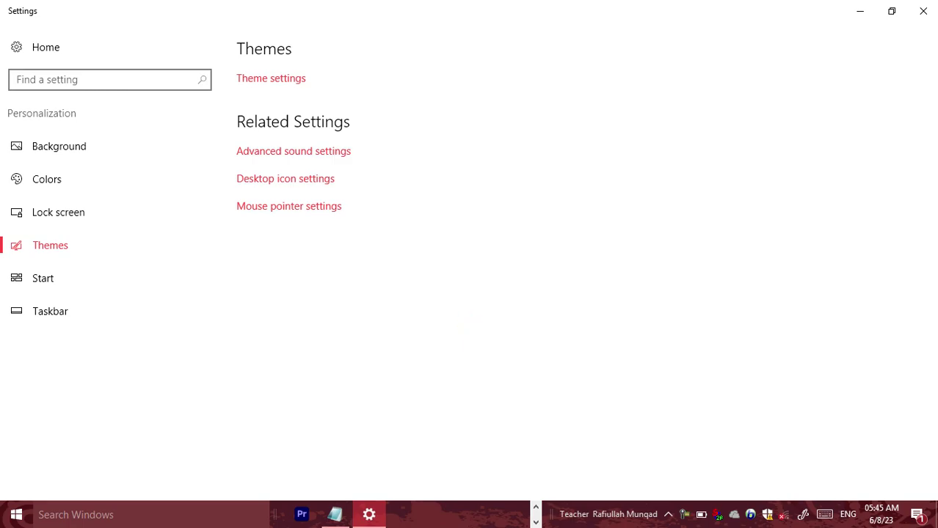
click(923, 10)
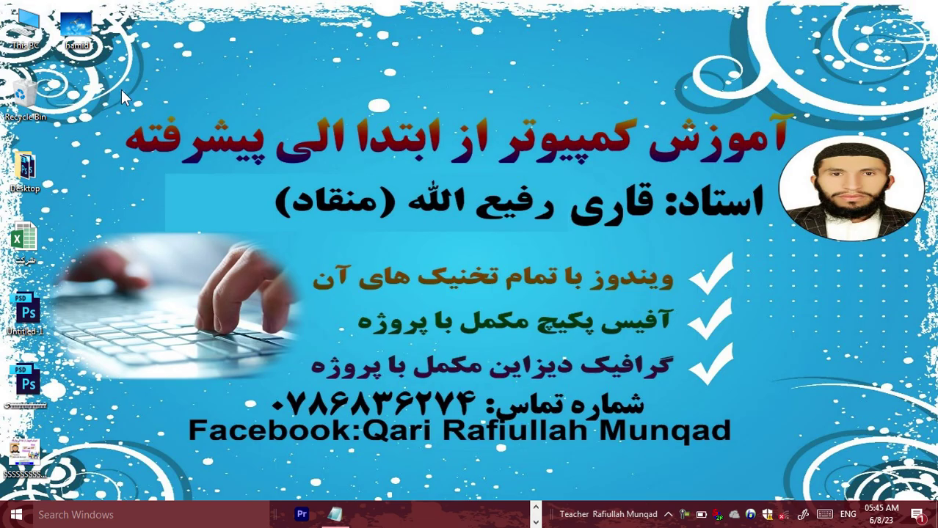